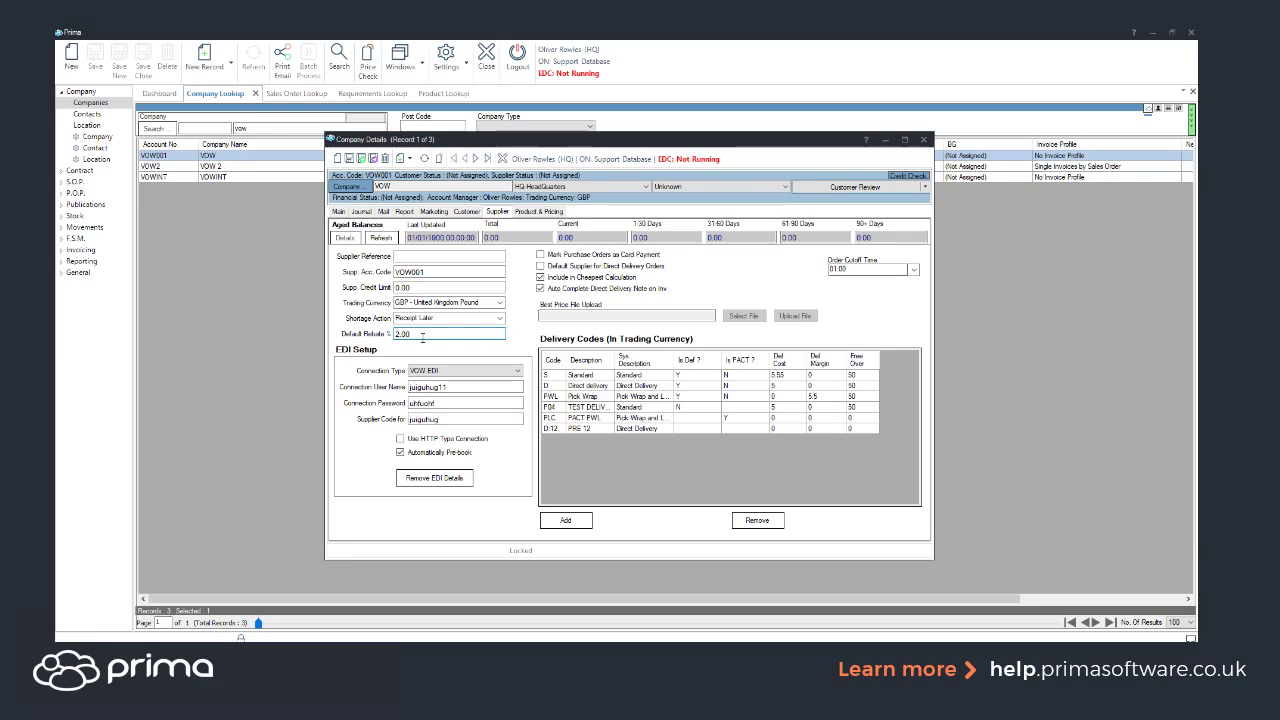
# - Minimise the VOW company record and open the supplier details of stock product KF24001
pyautogui.click(885, 144)
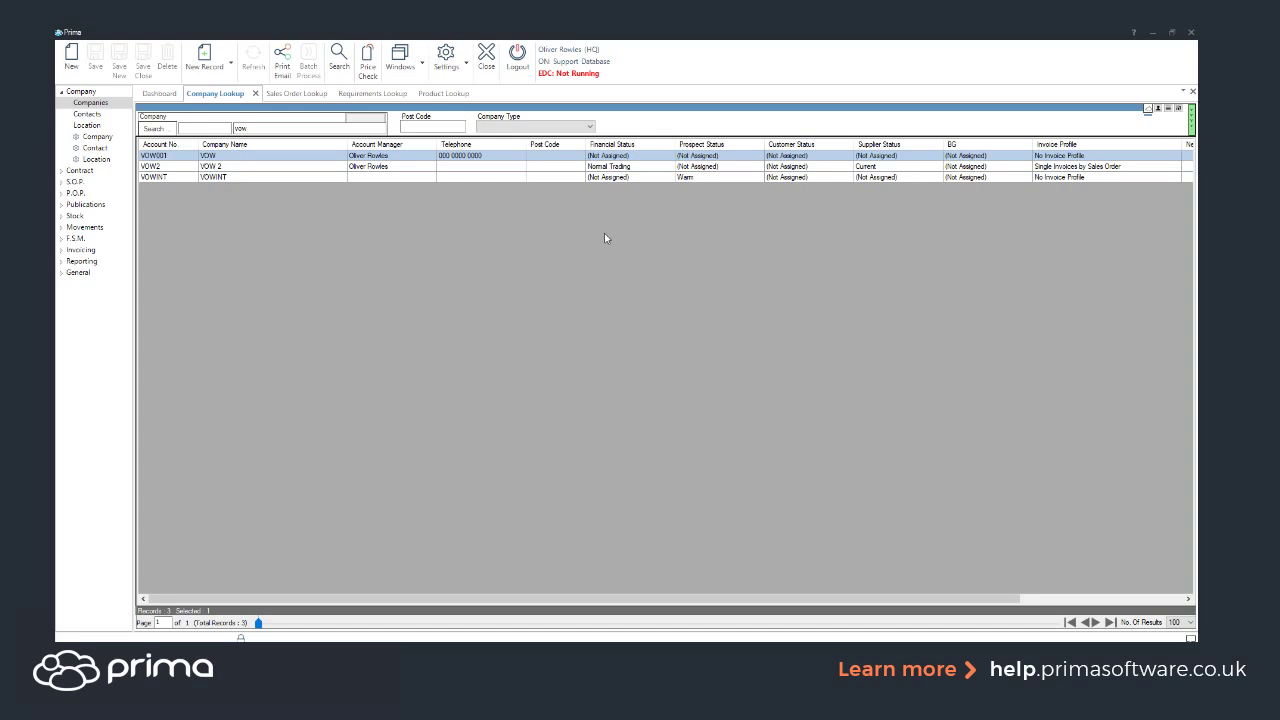
pyautogui.click(76, 216)
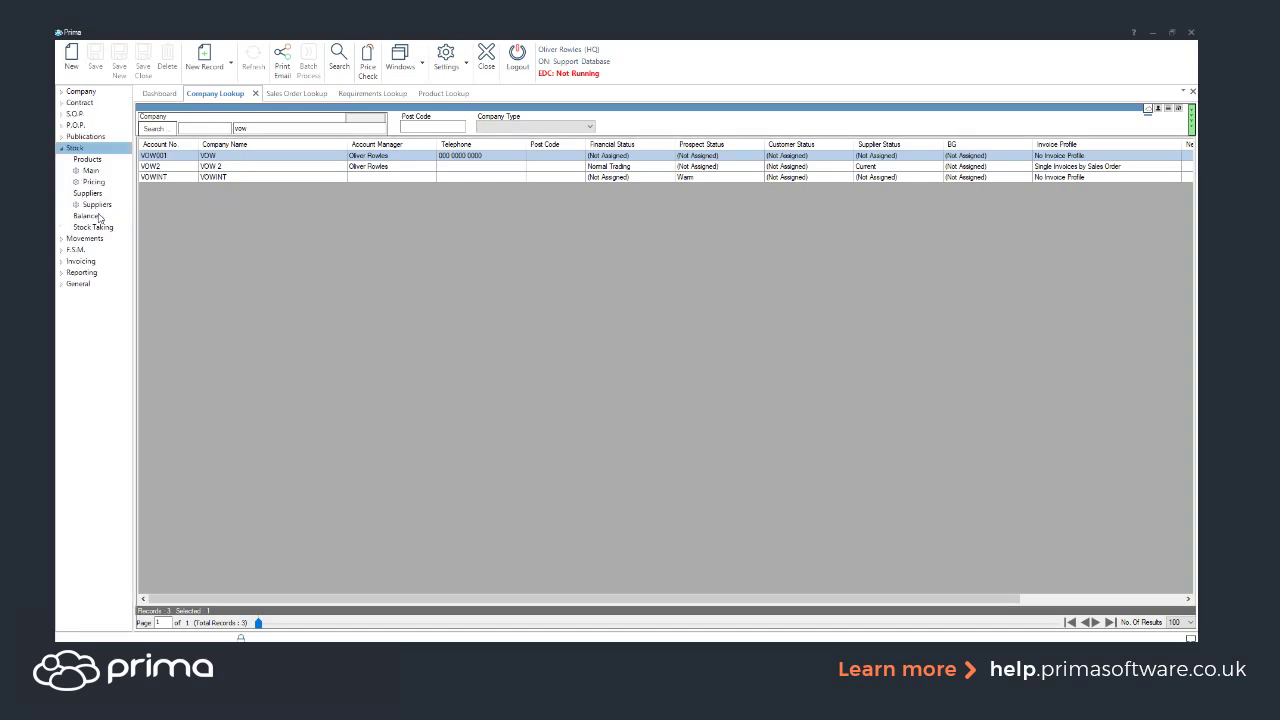
pyautogui.click(89, 160)
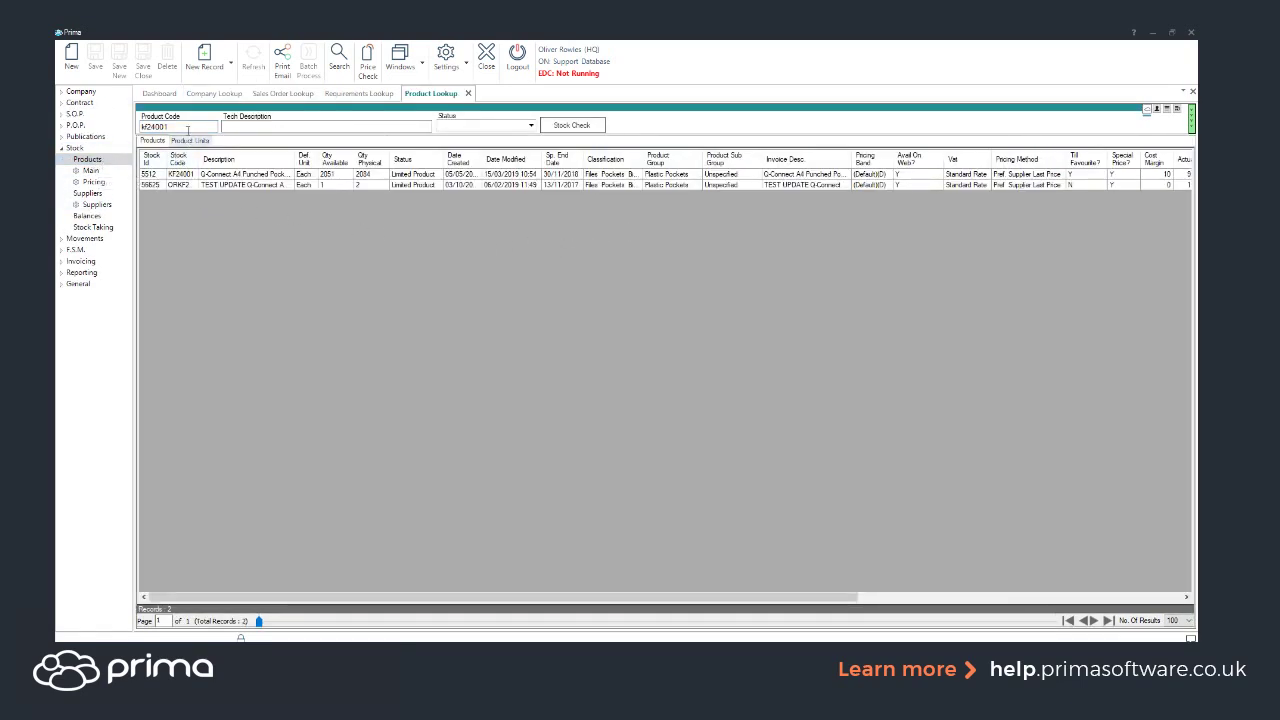
pyautogui.click(230, 175)
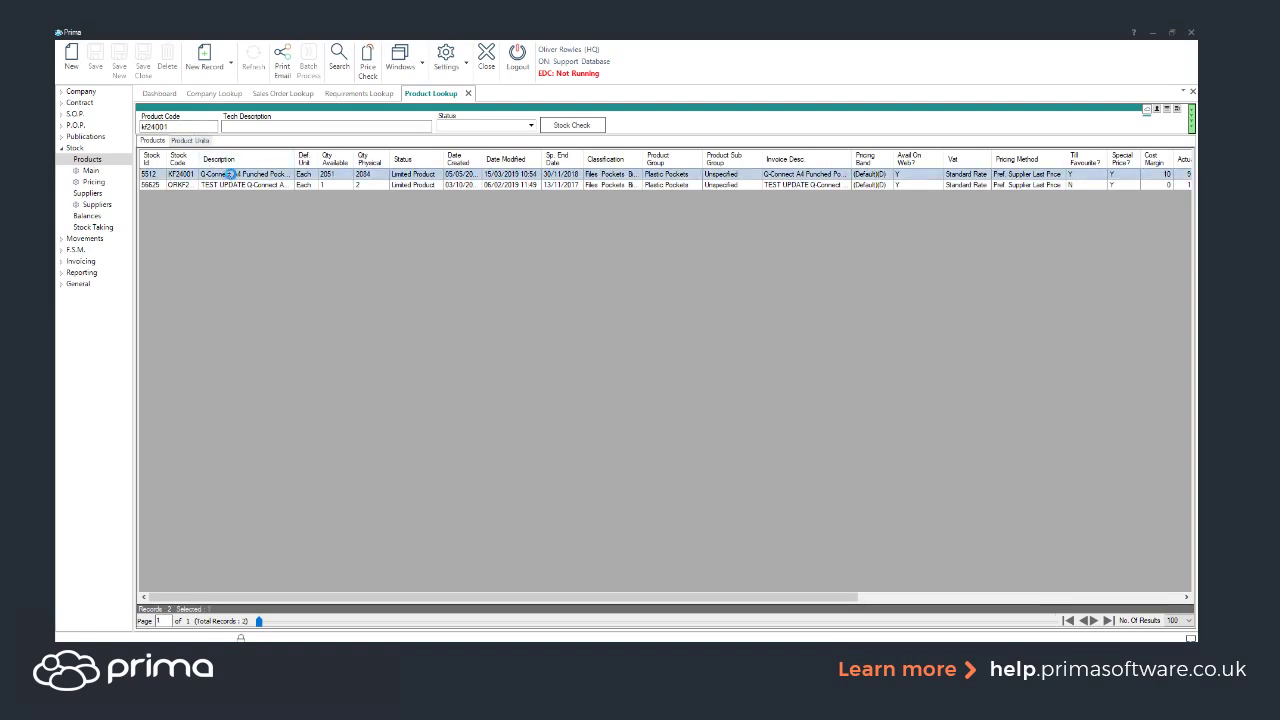
pyautogui.doubleClick(235, 175)
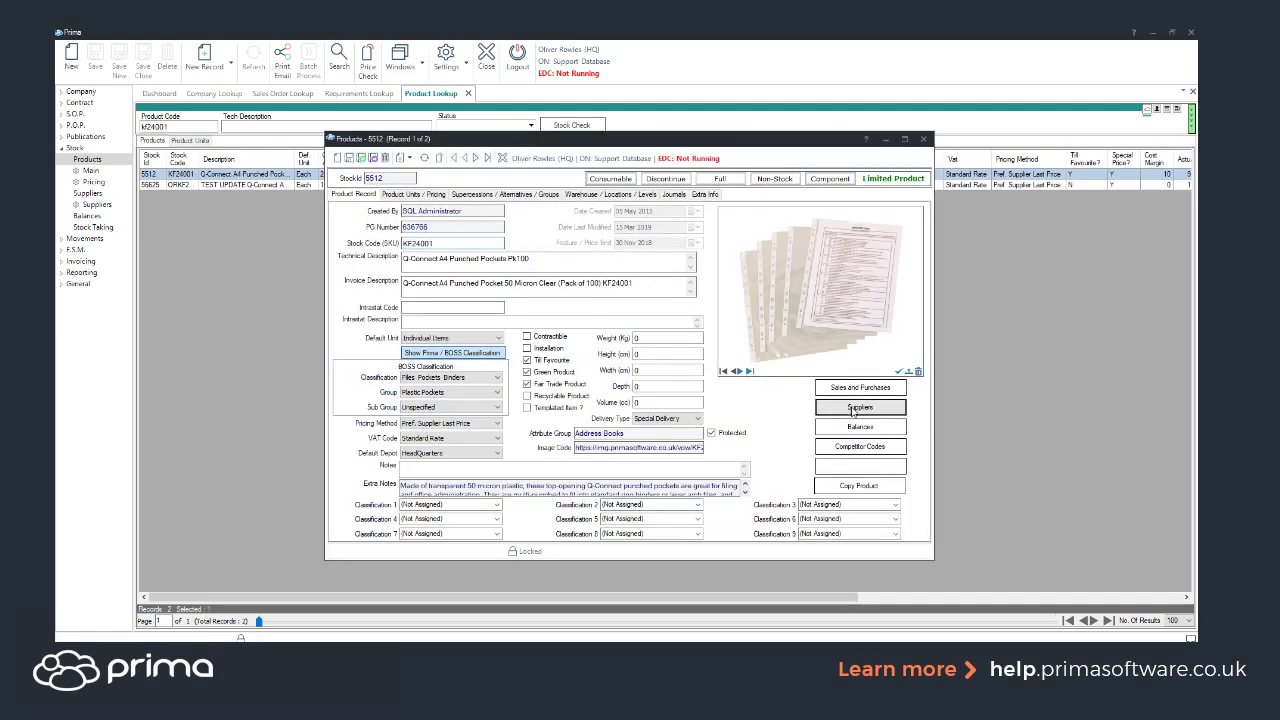
pyautogui.click(852, 407)
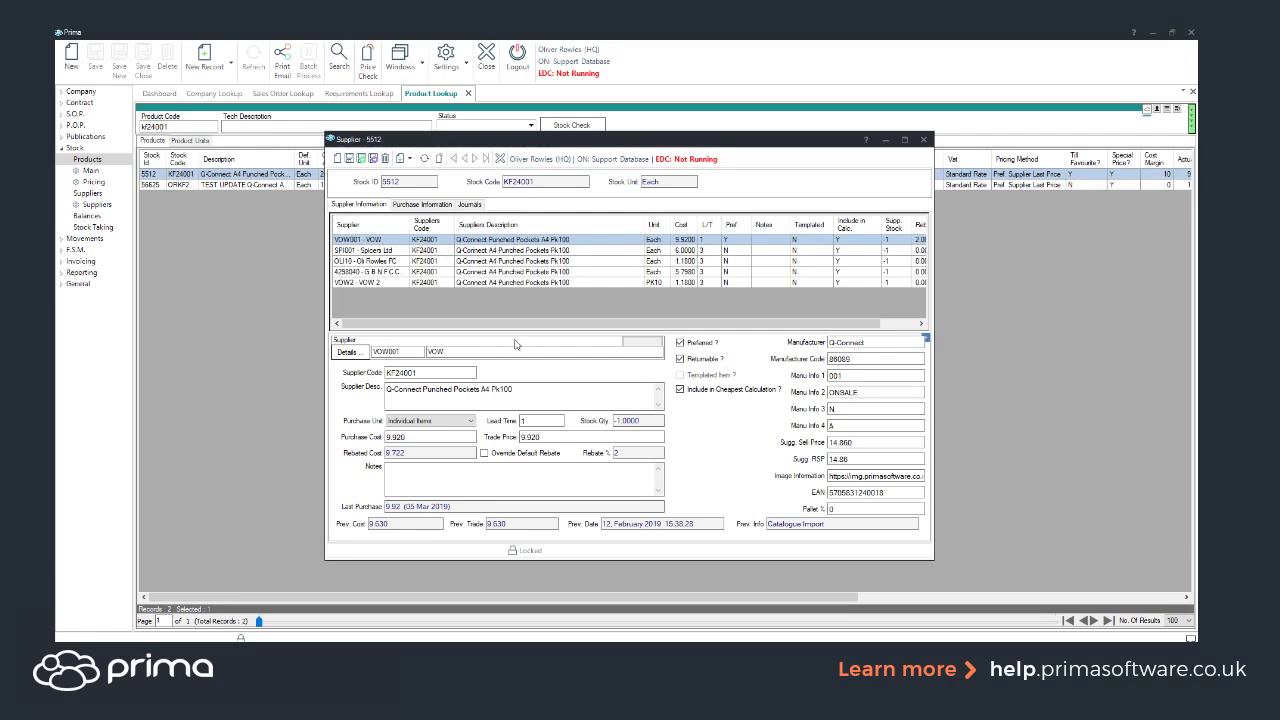
# - Try overriding the default rebate on the product's VOW supplier entry, clearing the rebate percentage, and turn the override off again
pyautogui.click(642, 457)
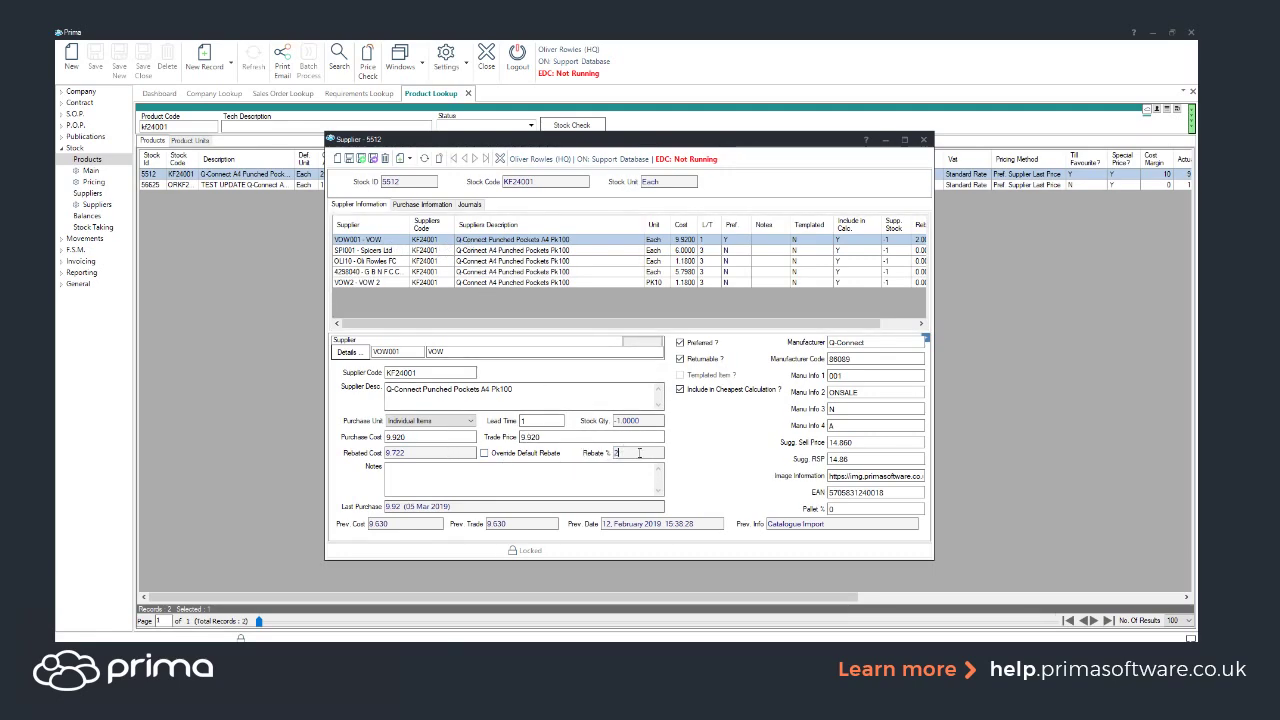
pyautogui.click(490, 464)
pyautogui.click(404, 453)
pyautogui.click(410, 436)
pyautogui.click(484, 453)
pyautogui.press('Tab')
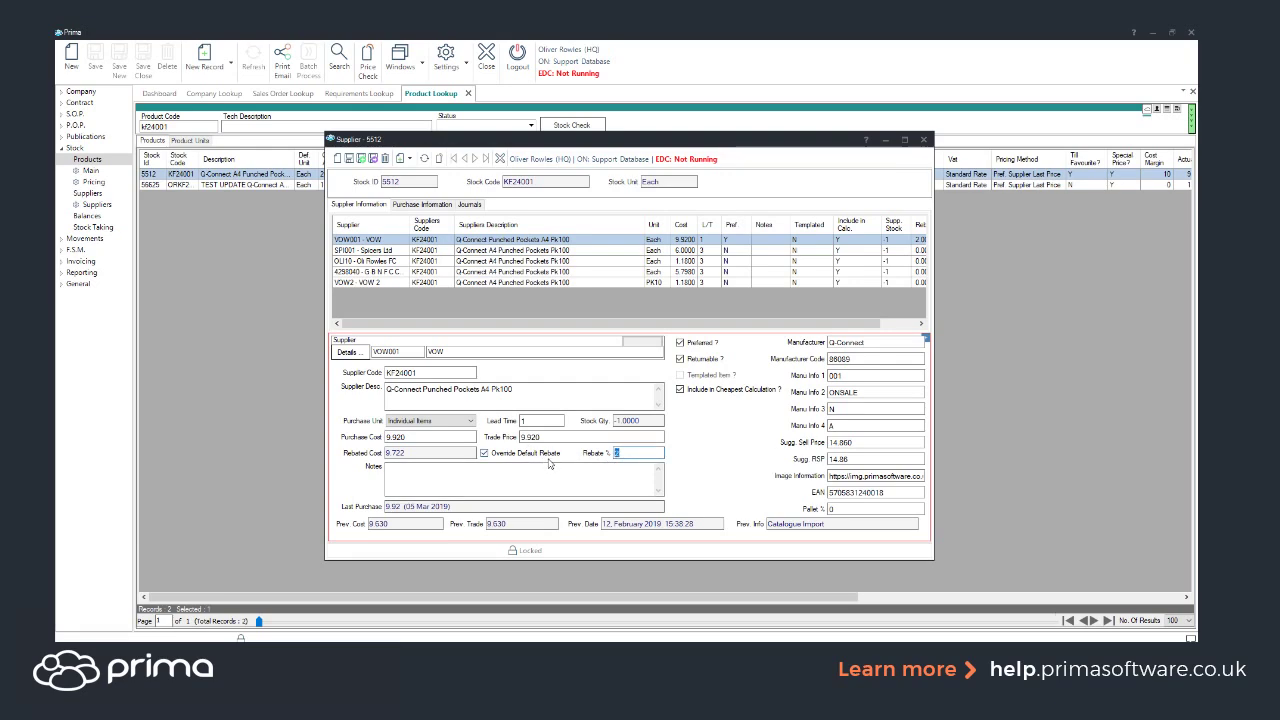
pyautogui.press('BackSpace')
pyautogui.click(485, 455)
pyautogui.doubleClick(640, 452)
# - Close the product's supplier and record windows and open the Supplier Grid Manager
pyautogui.click(923, 140)
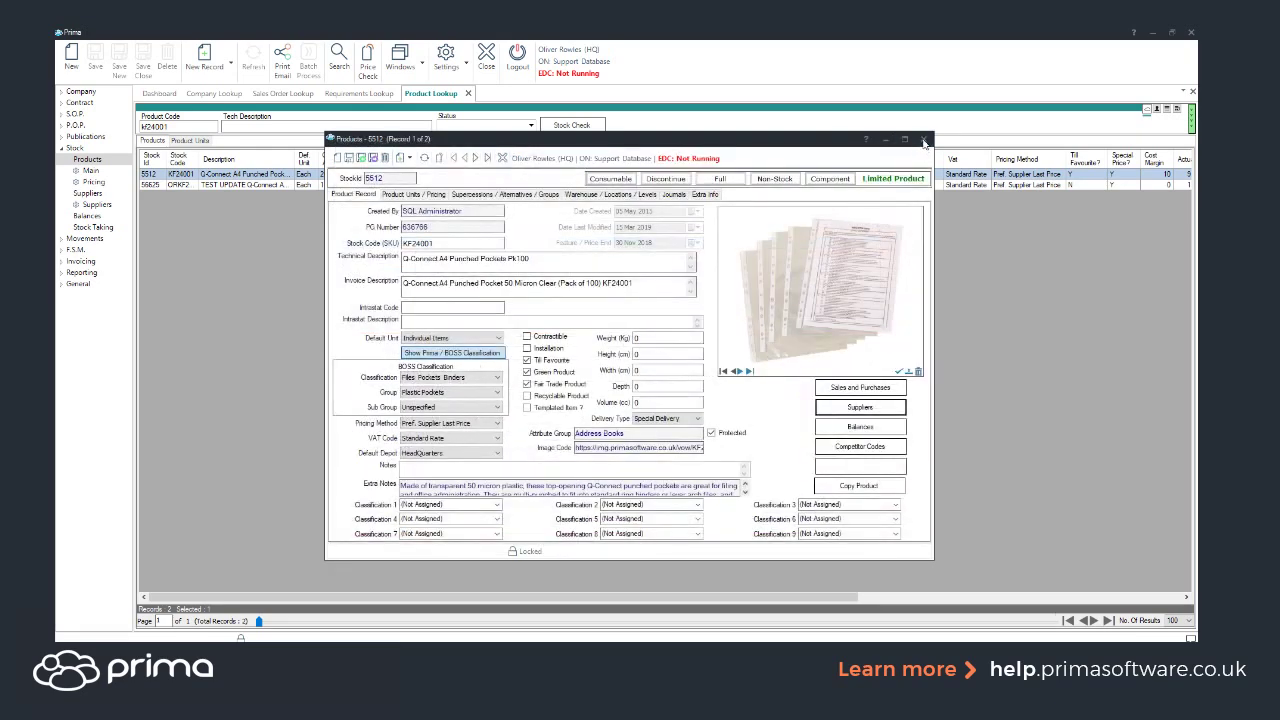
pyautogui.click(923, 140)
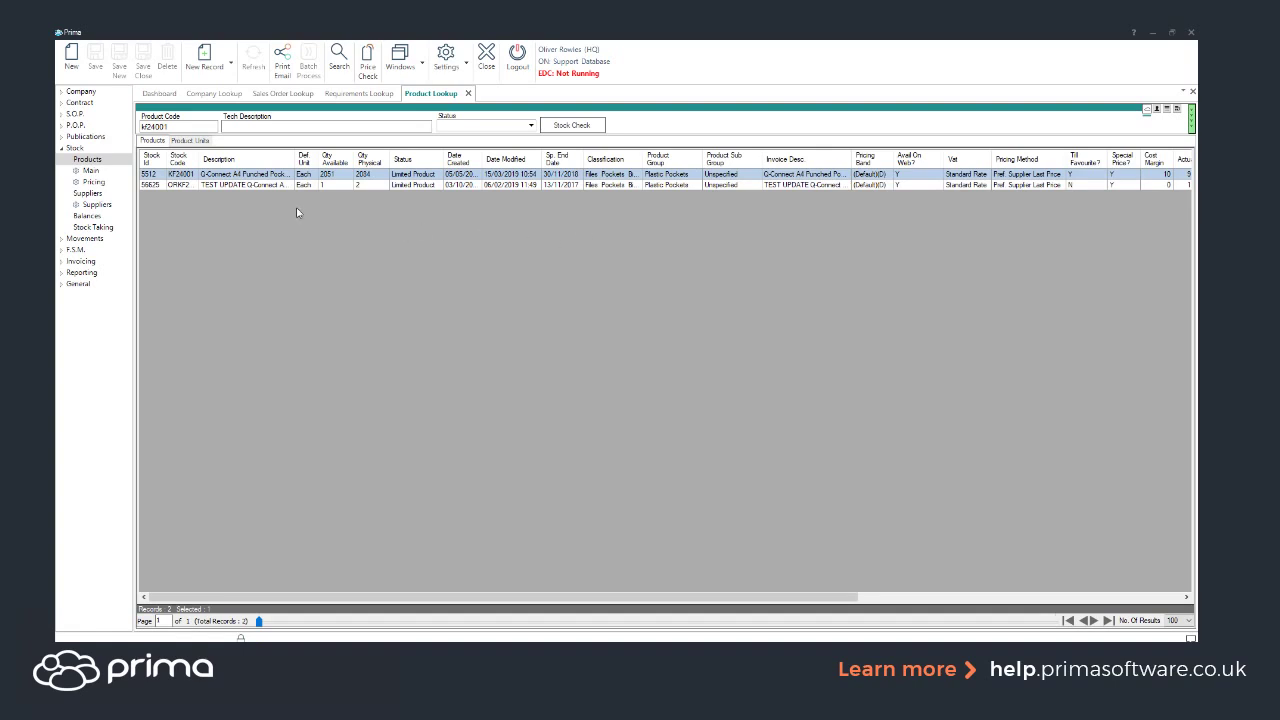
pyautogui.click(82, 207)
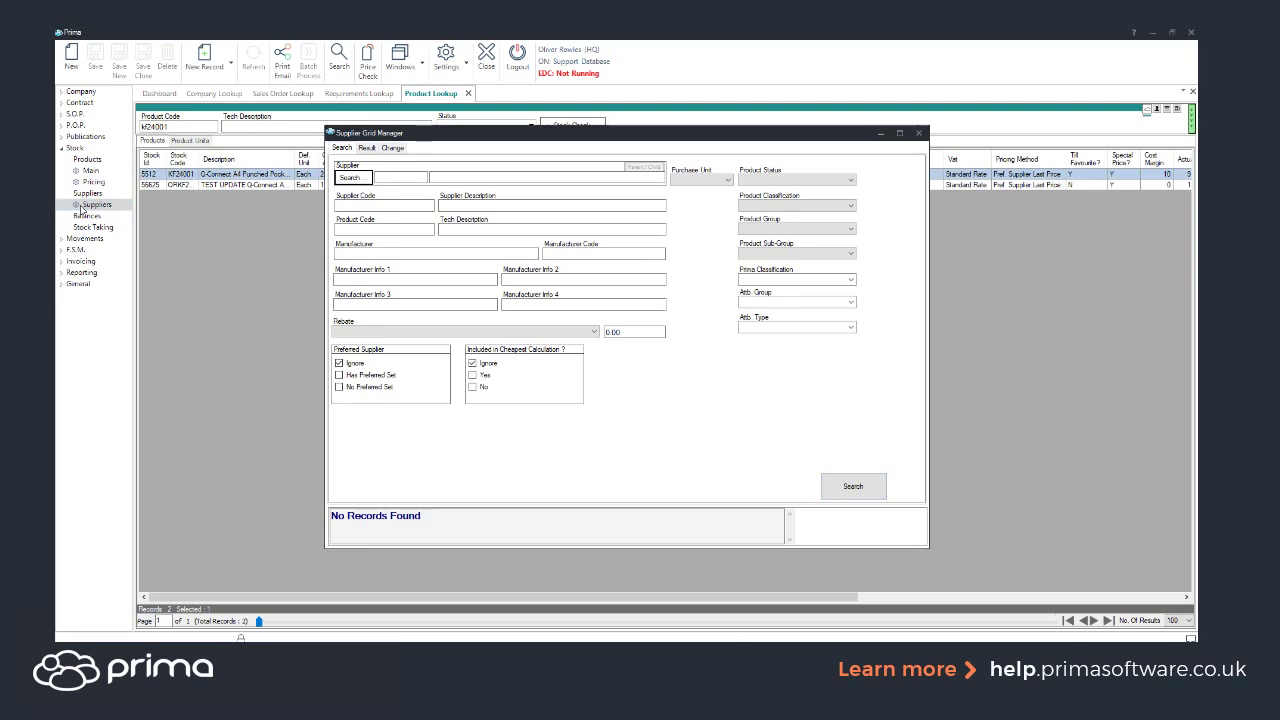
# - Search the supplier grid for supplier "vow" with supplier code kf24001
pyautogui.click(442, 176)
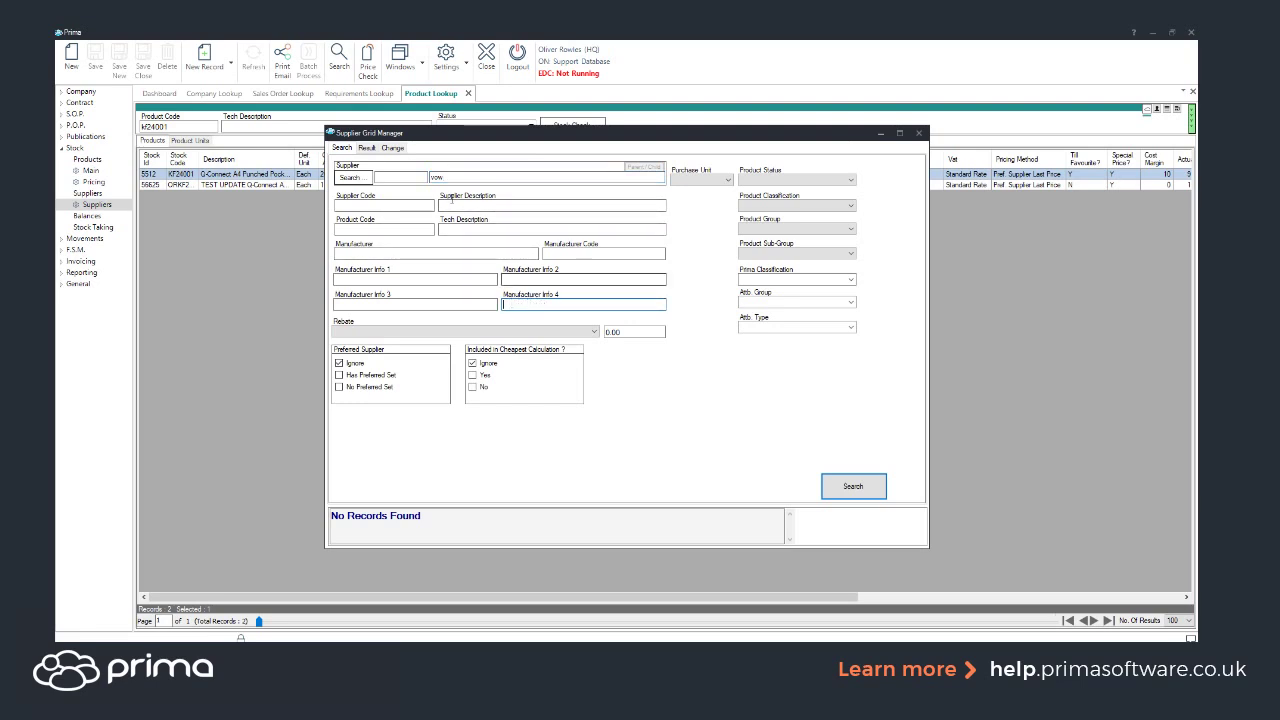
pyautogui.click(519, 303)
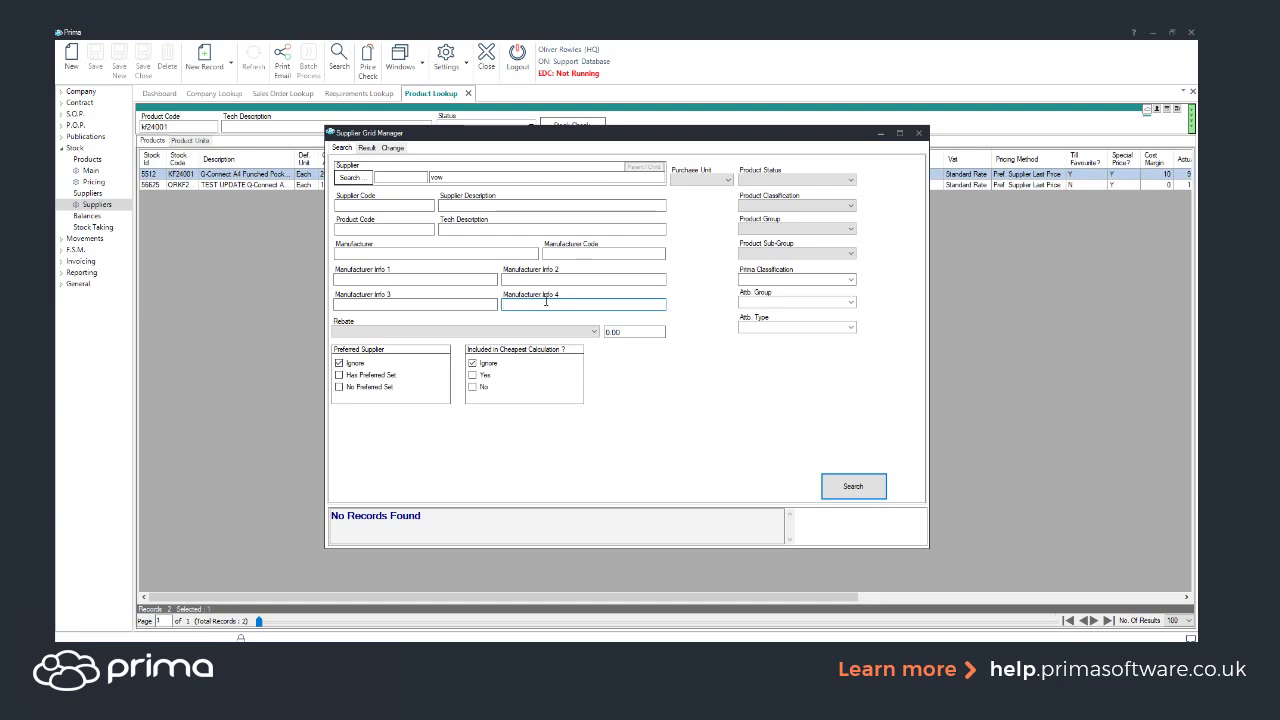
pyautogui.click(851, 210)
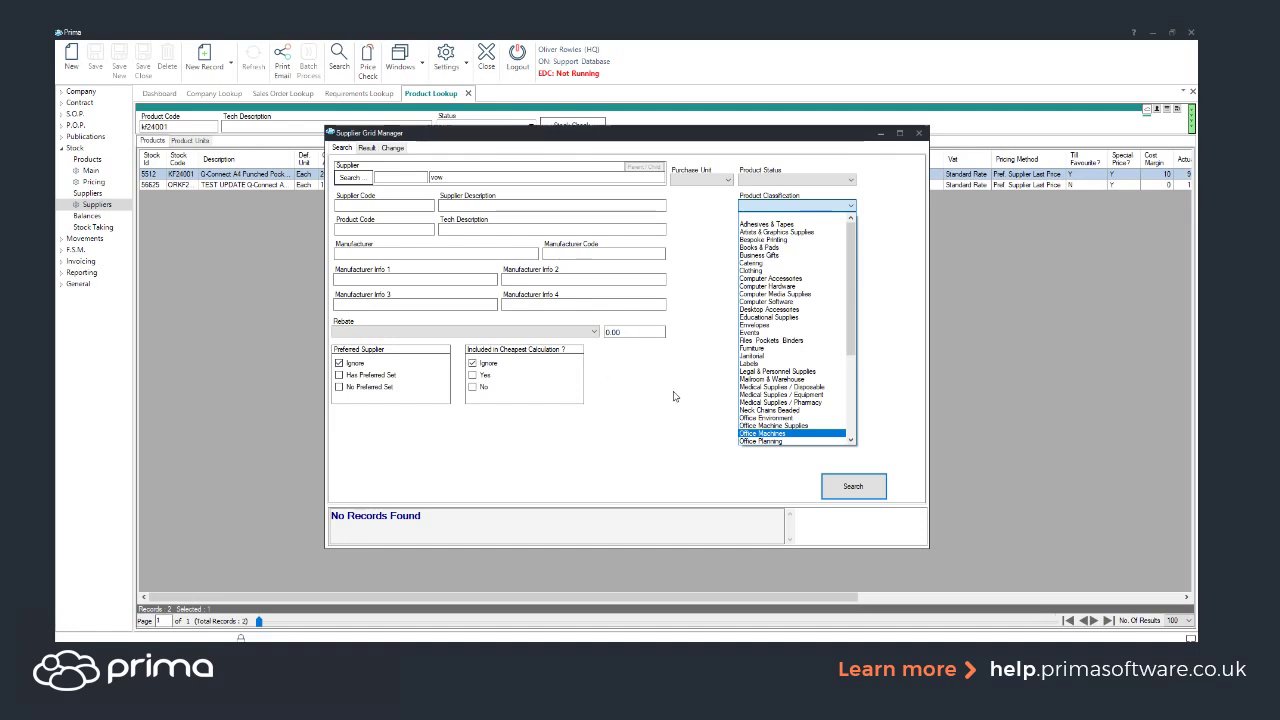
pyautogui.click(771, 210)
pyautogui.click(378, 205)
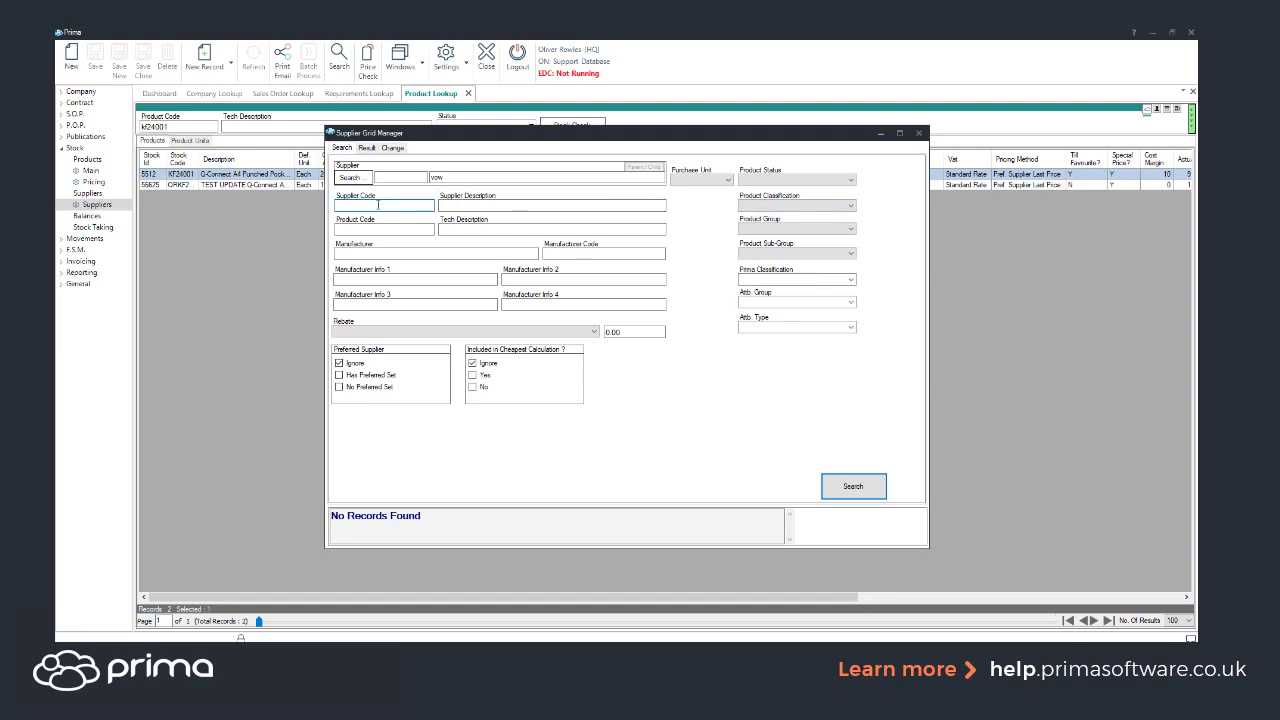
pyautogui.write('kf24001')
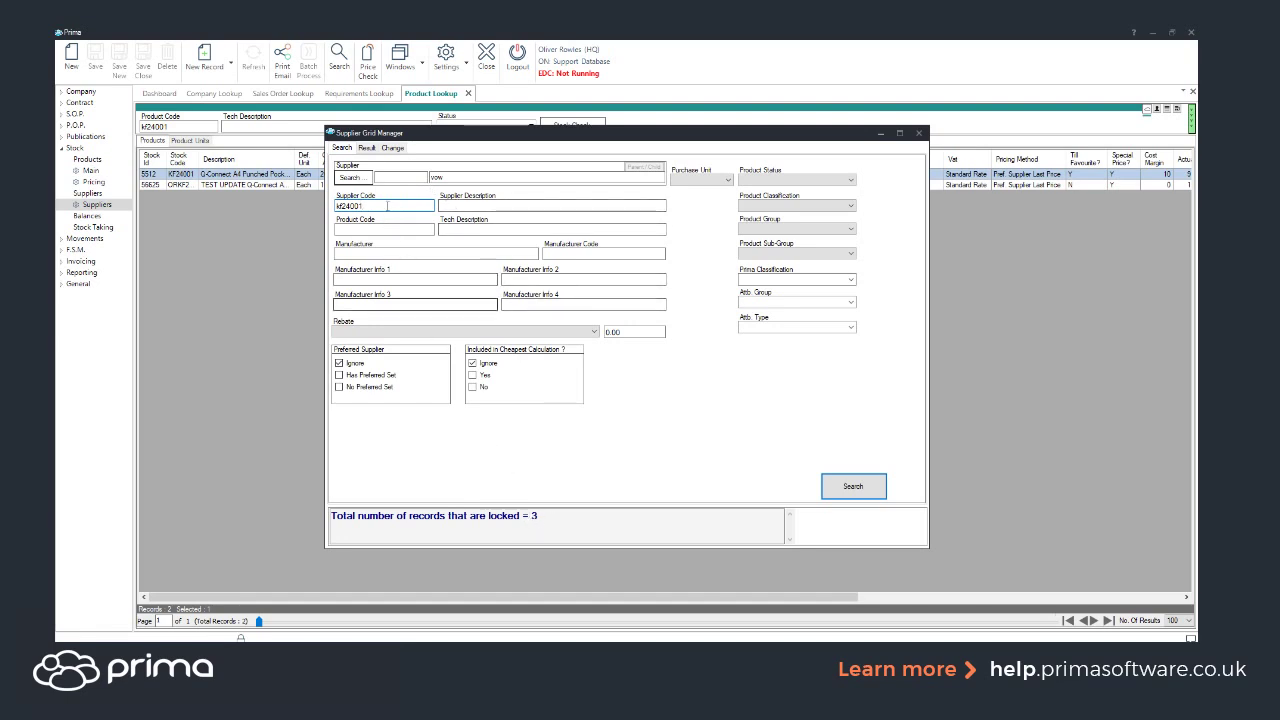
pyautogui.press('Return')
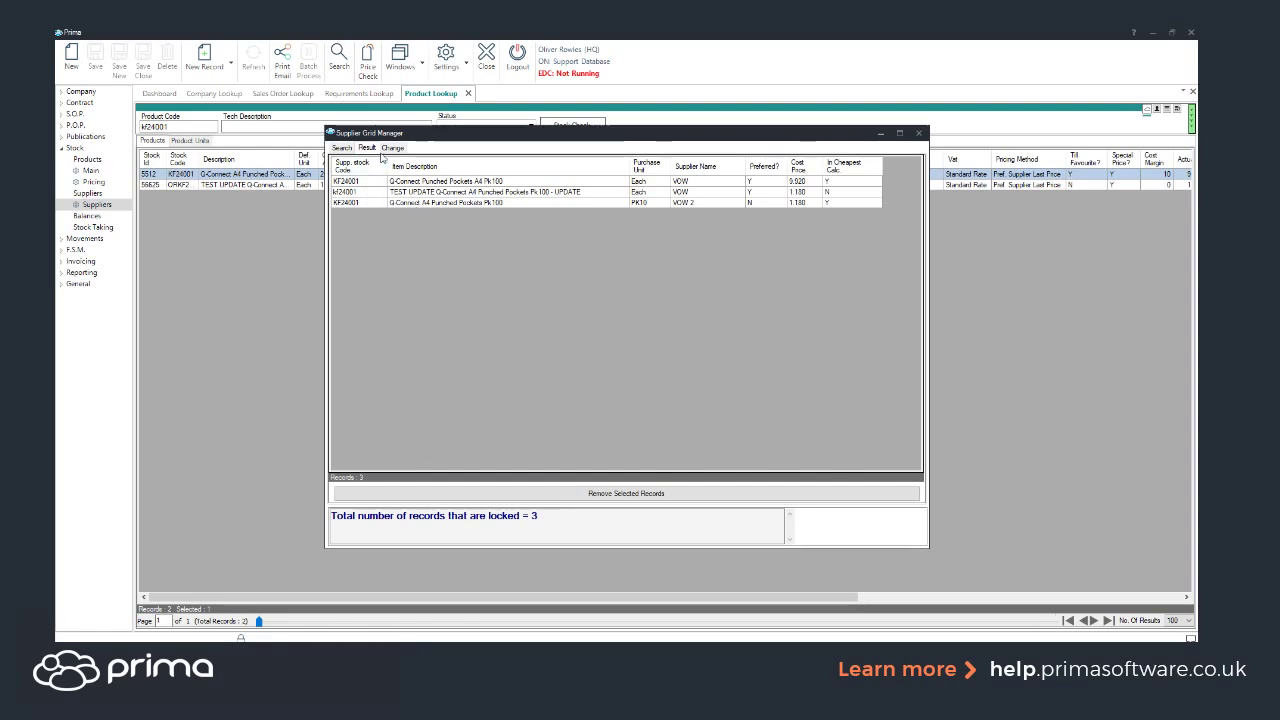
# - Enable Update Rebate among the bulk changes for the found records and view its available rebate options
pyautogui.click(393, 149)
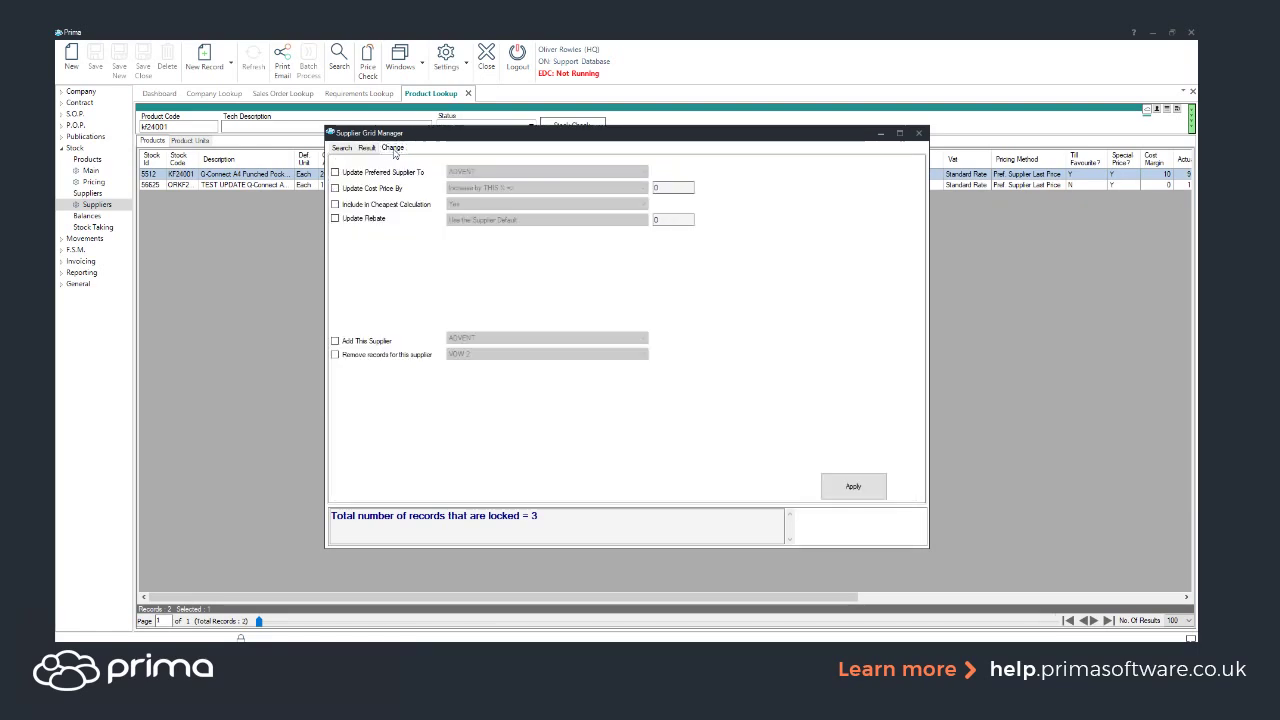
pyautogui.click(358, 219)
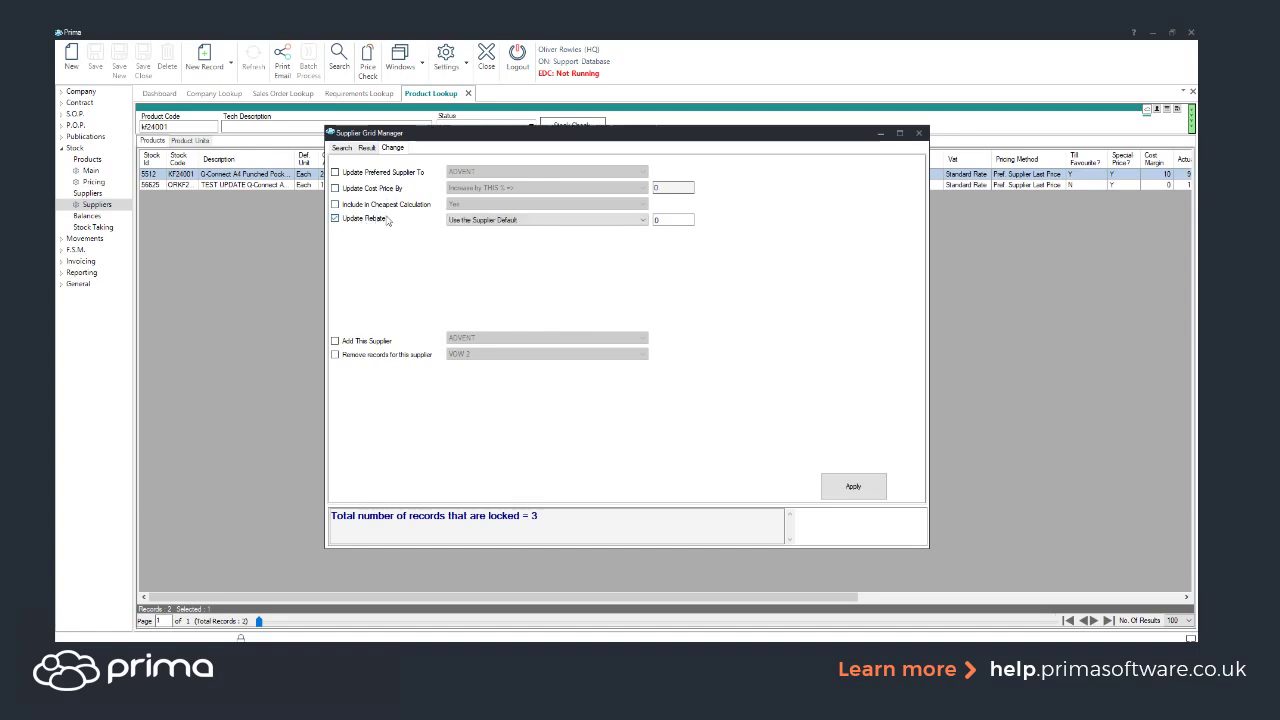
pyautogui.click(642, 223)
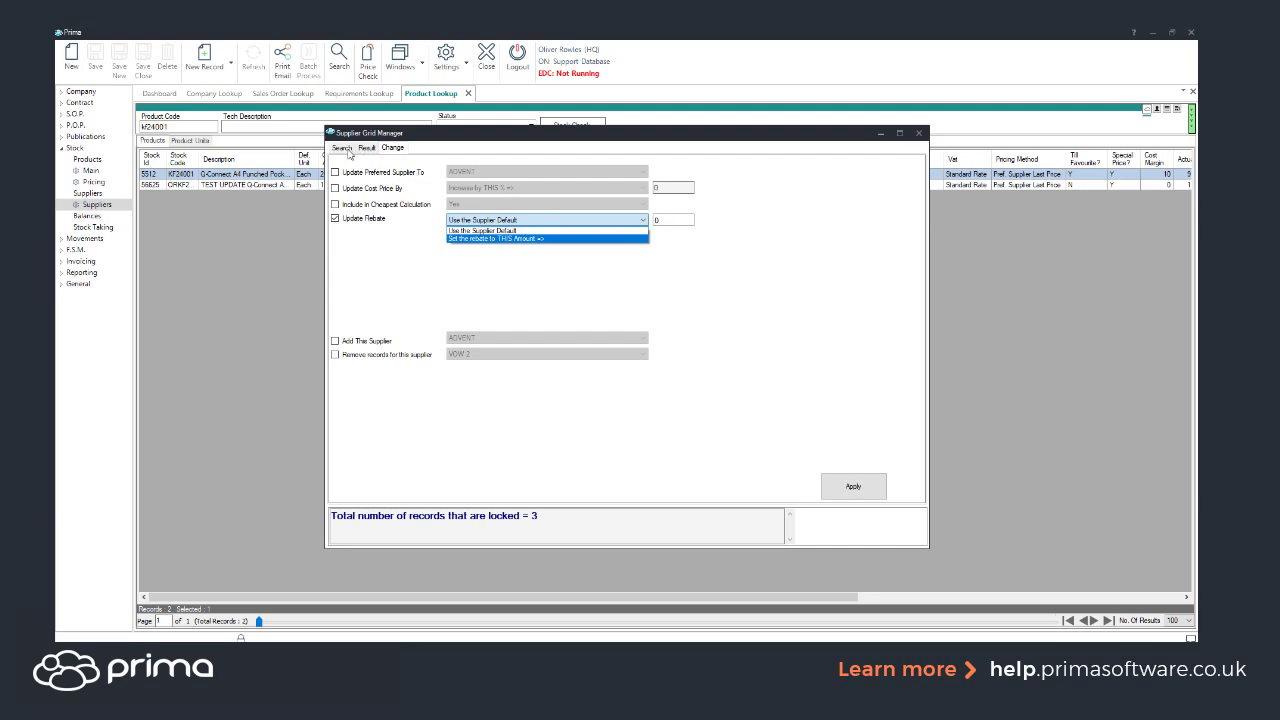
# - Return to the supplier grid's search criteria and view the Product Classification choices
pyautogui.click(346, 151)
pyautogui.click(346, 151)
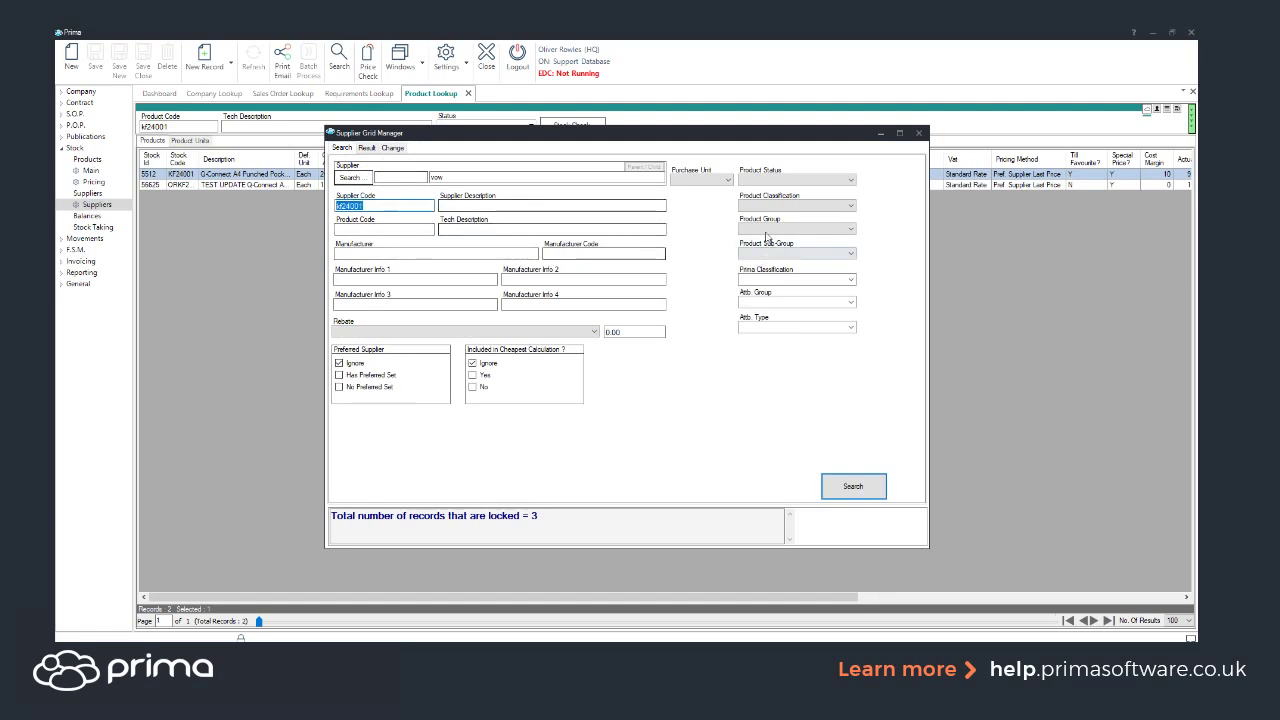
pyautogui.click(775, 207)
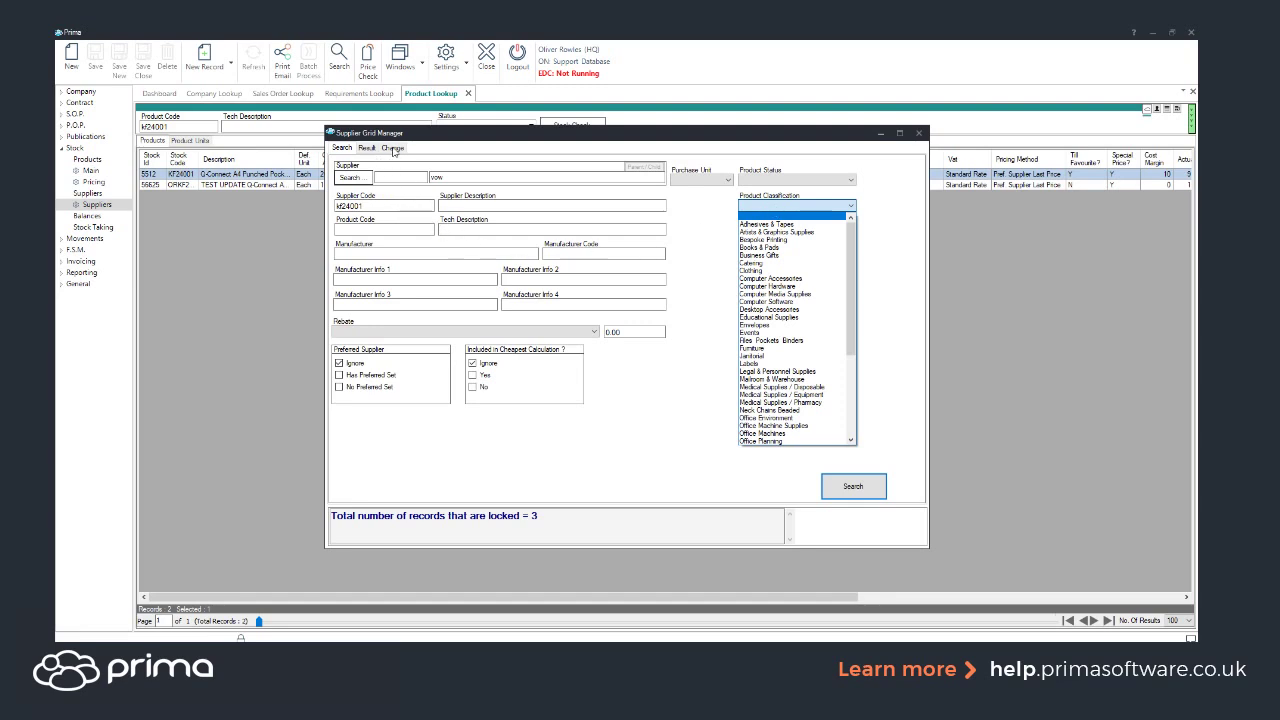
pyautogui.click(390, 206)
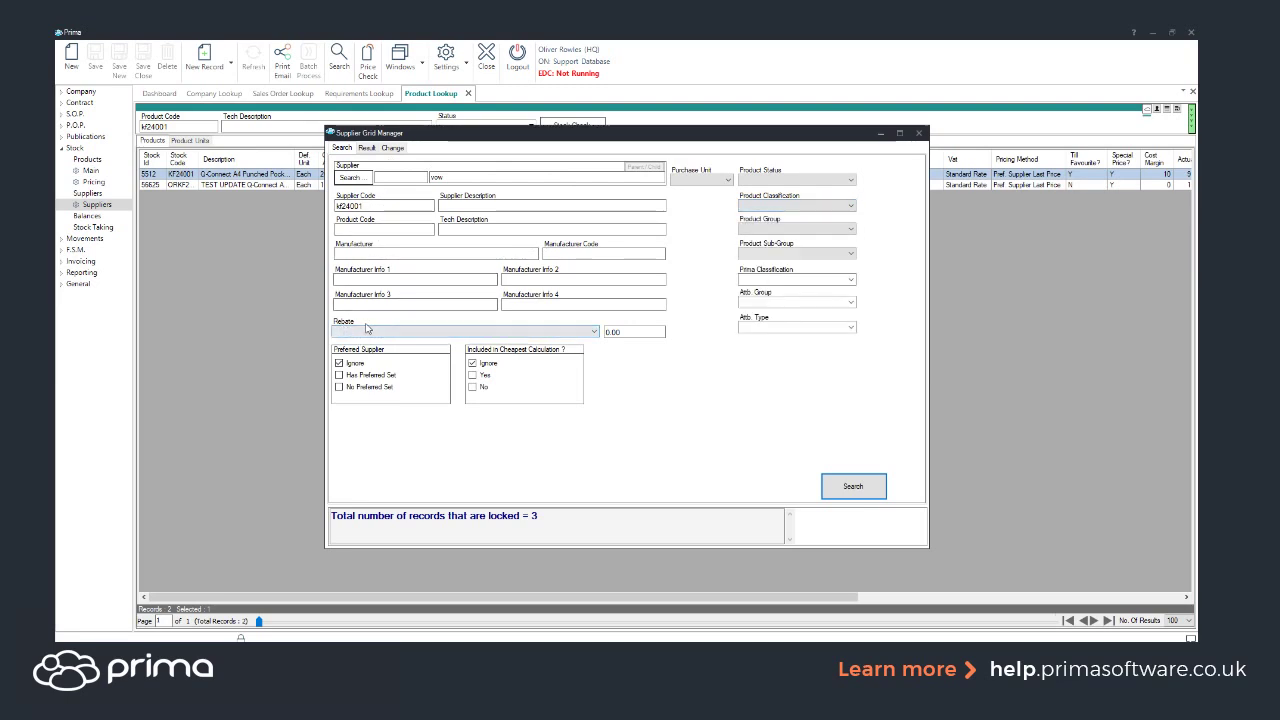
# - Set the Rebate search criterion to "Uses the Supplier Default Rebate (any value)" and clear the supplier code
pyautogui.click(595, 334)
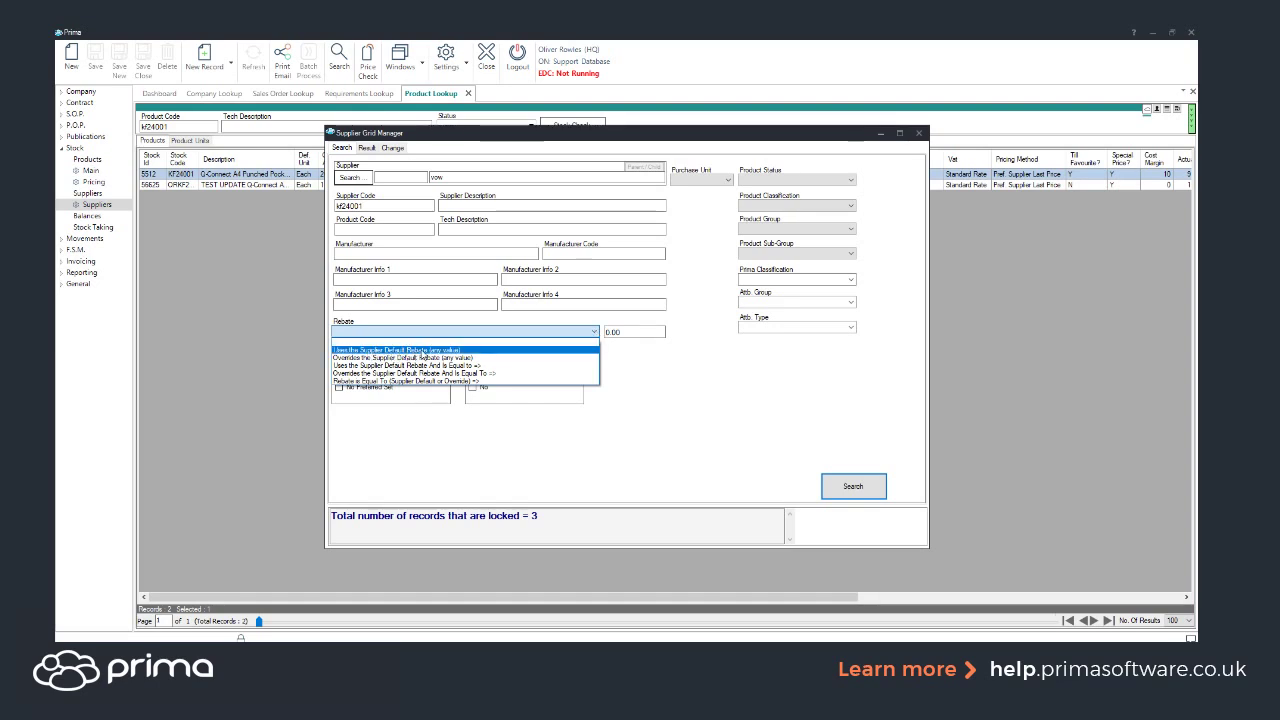
pyautogui.click(422, 352)
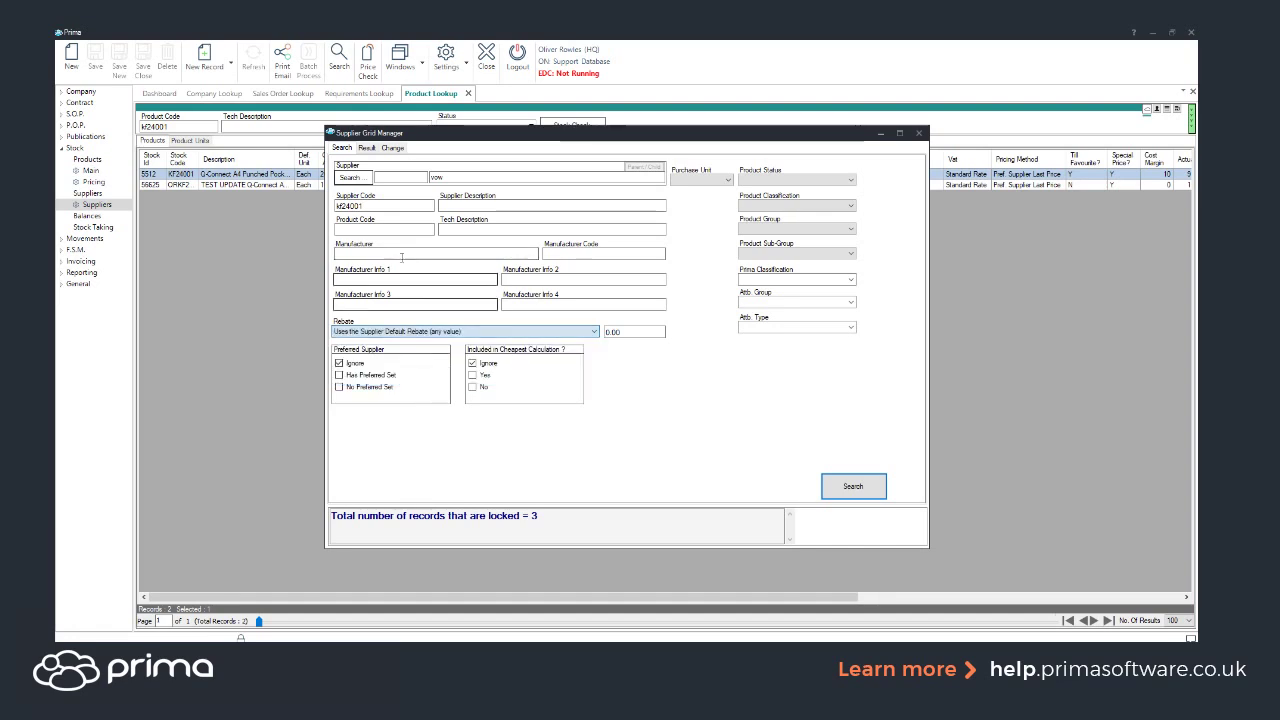
pyautogui.doubleClick(352, 206)
pyautogui.press('BackSpace')
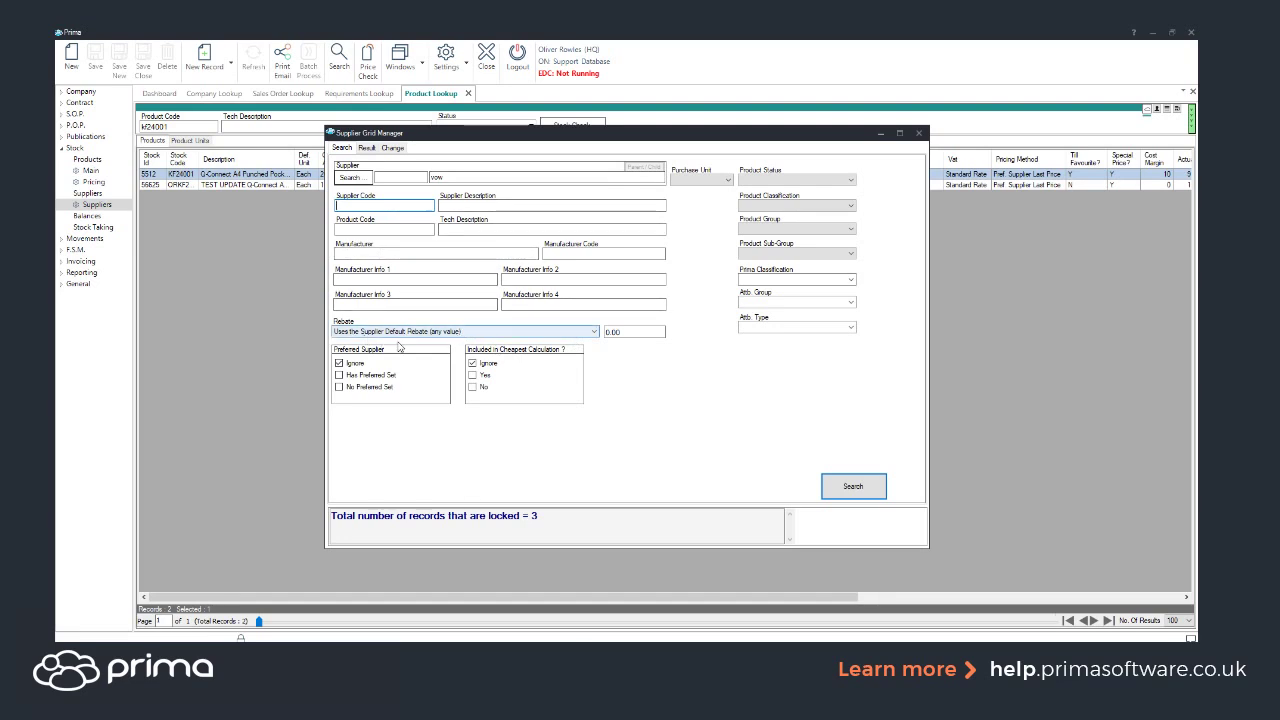
# - View the other Rebate search options, leave the criterion as set, and close the Supplier Grid Manager
pyautogui.click(593, 333)
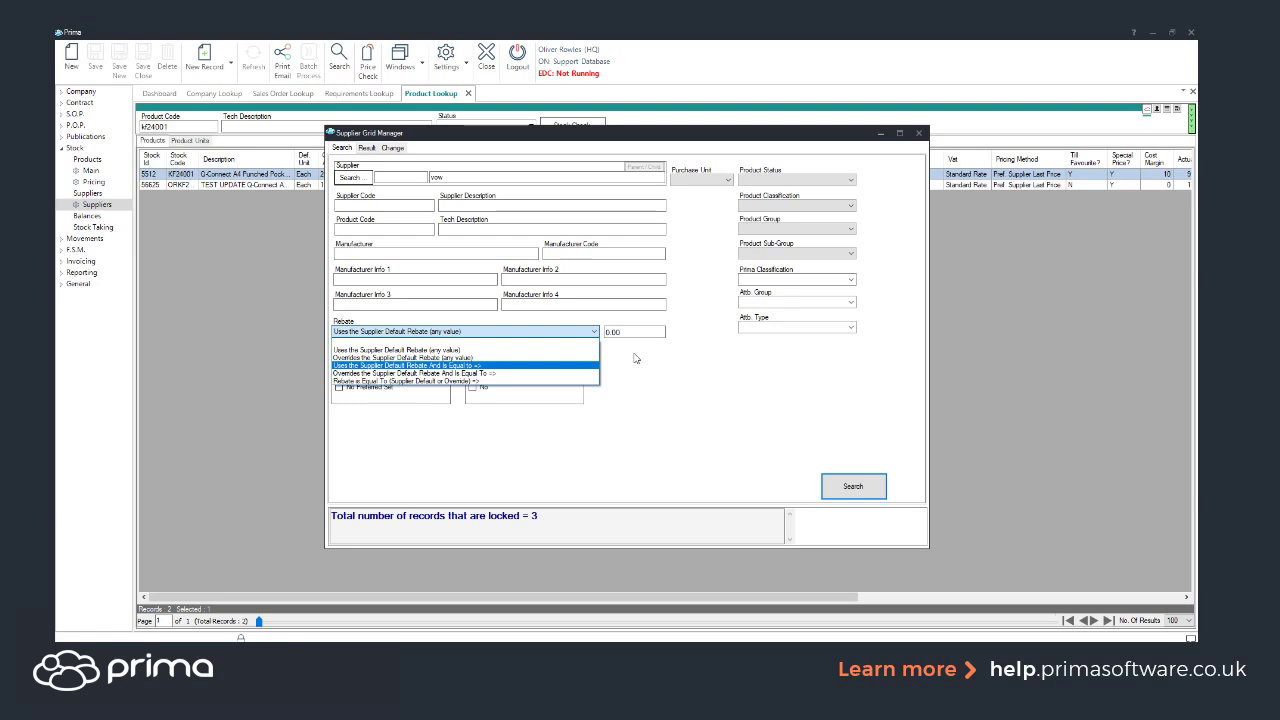
pyautogui.click(660, 380)
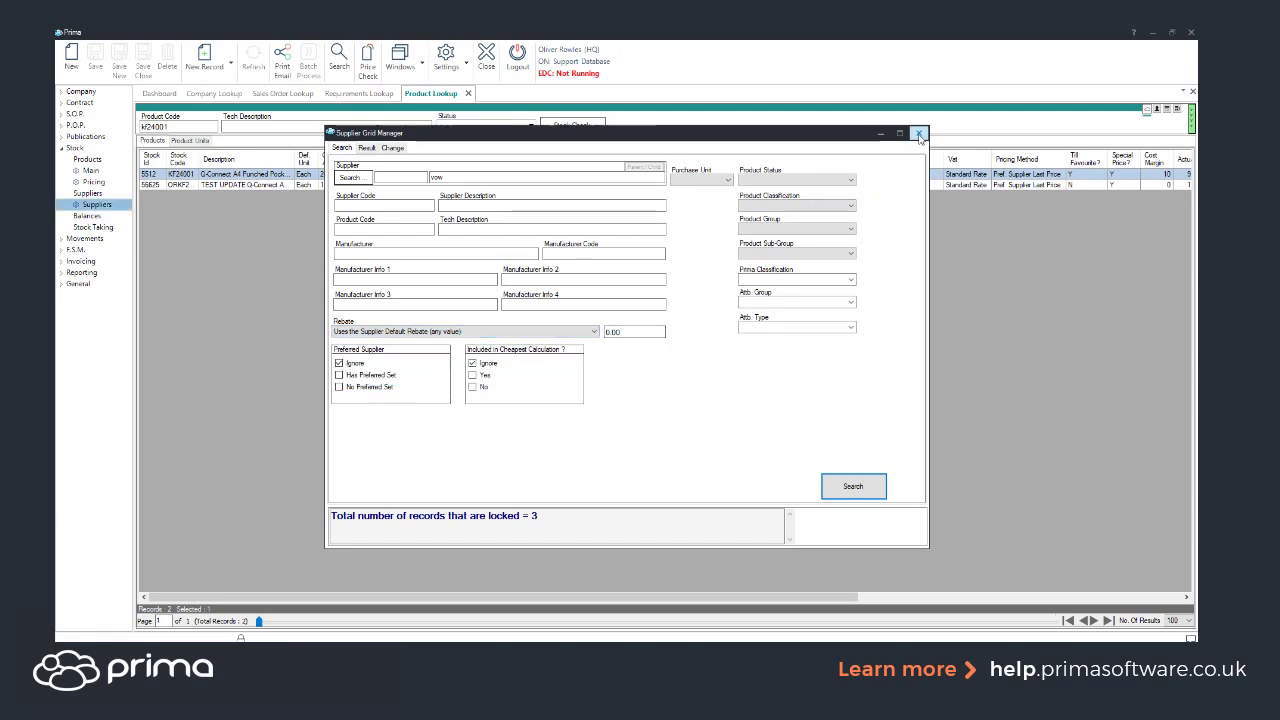
pyautogui.click(918, 133)
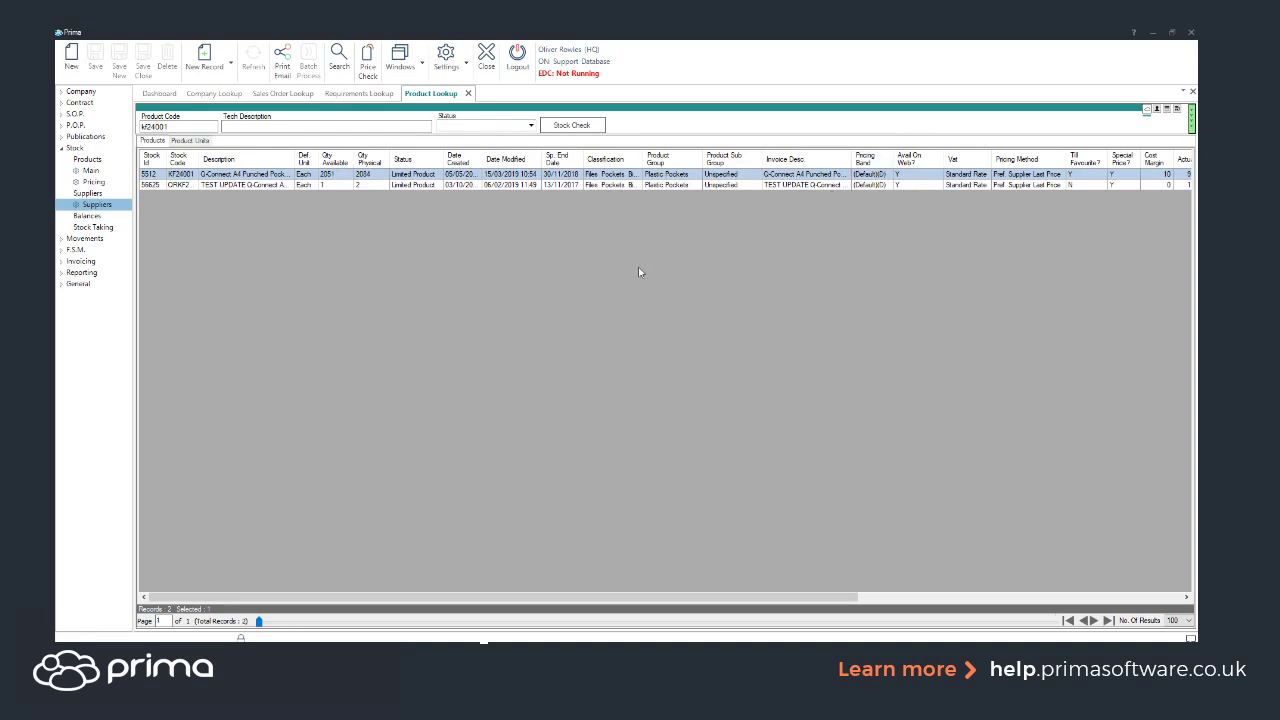
# - Open the sales order with customer reference REB19, examine the supplier cost prices of its KF01116 line, and minimise the order
pyautogui.click(283, 93)
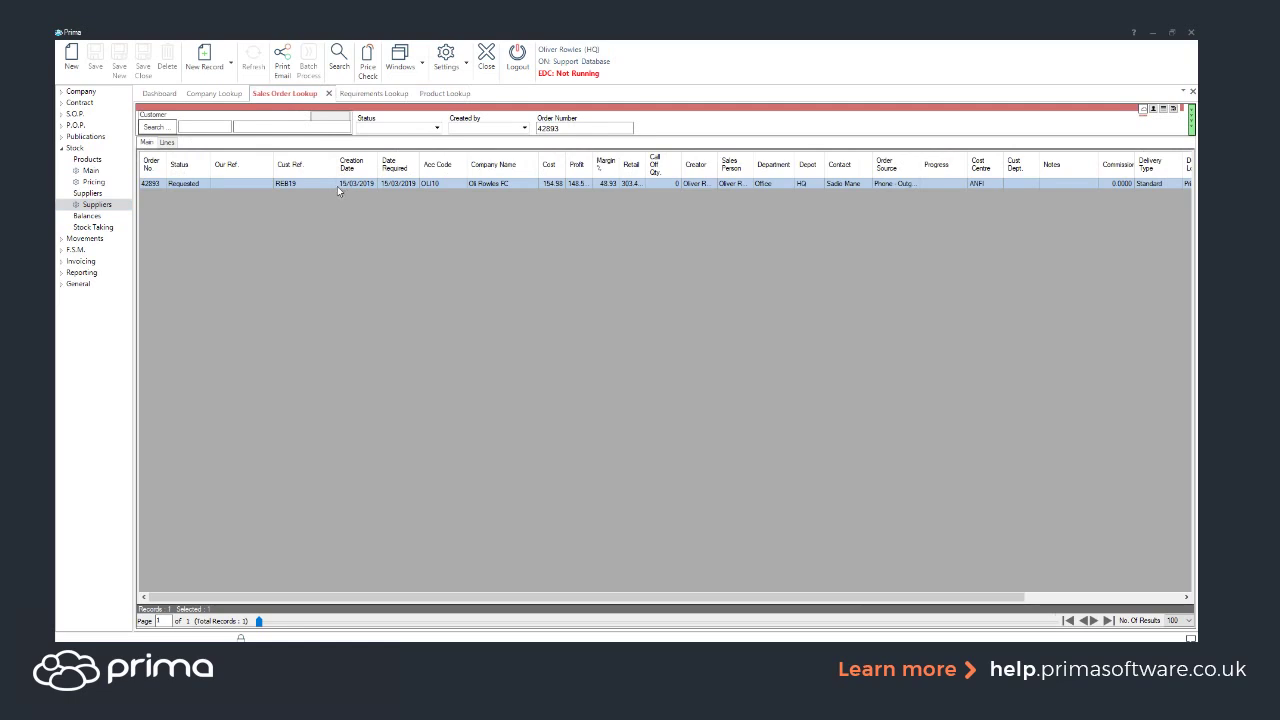
pyautogui.doubleClick(337, 184)
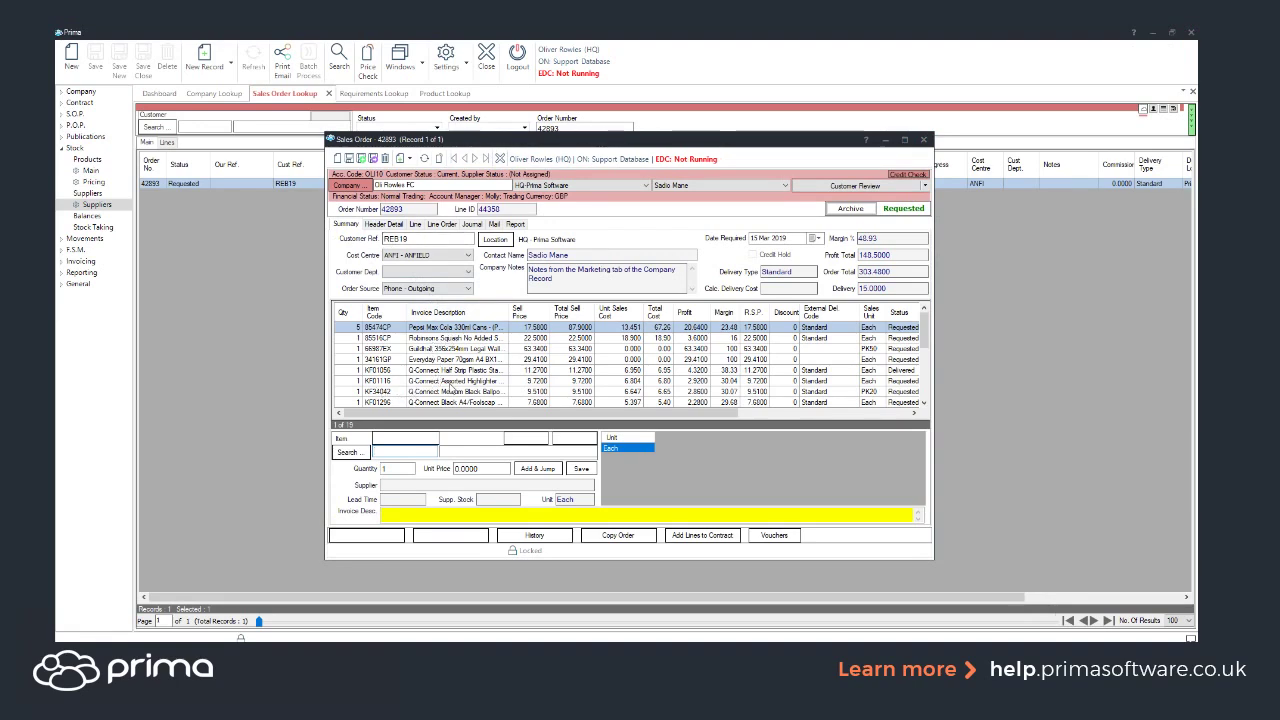
pyautogui.doubleClick(450, 381)
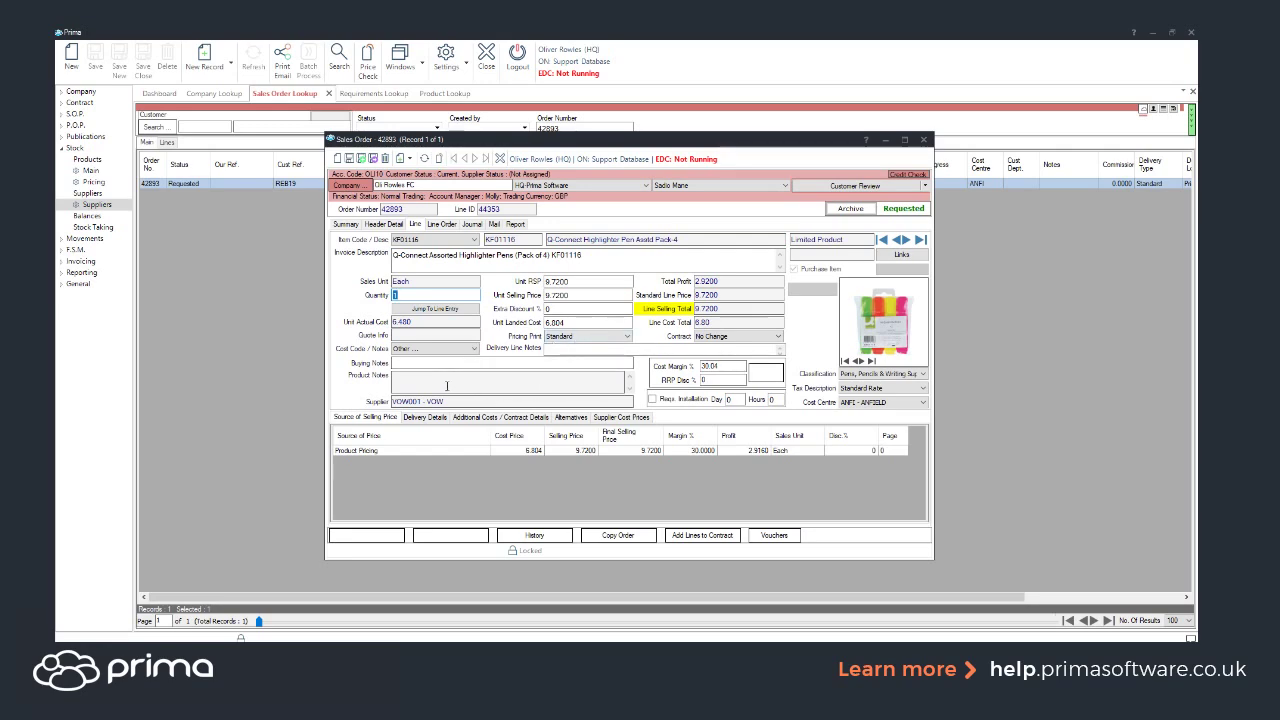
pyautogui.click(620, 418)
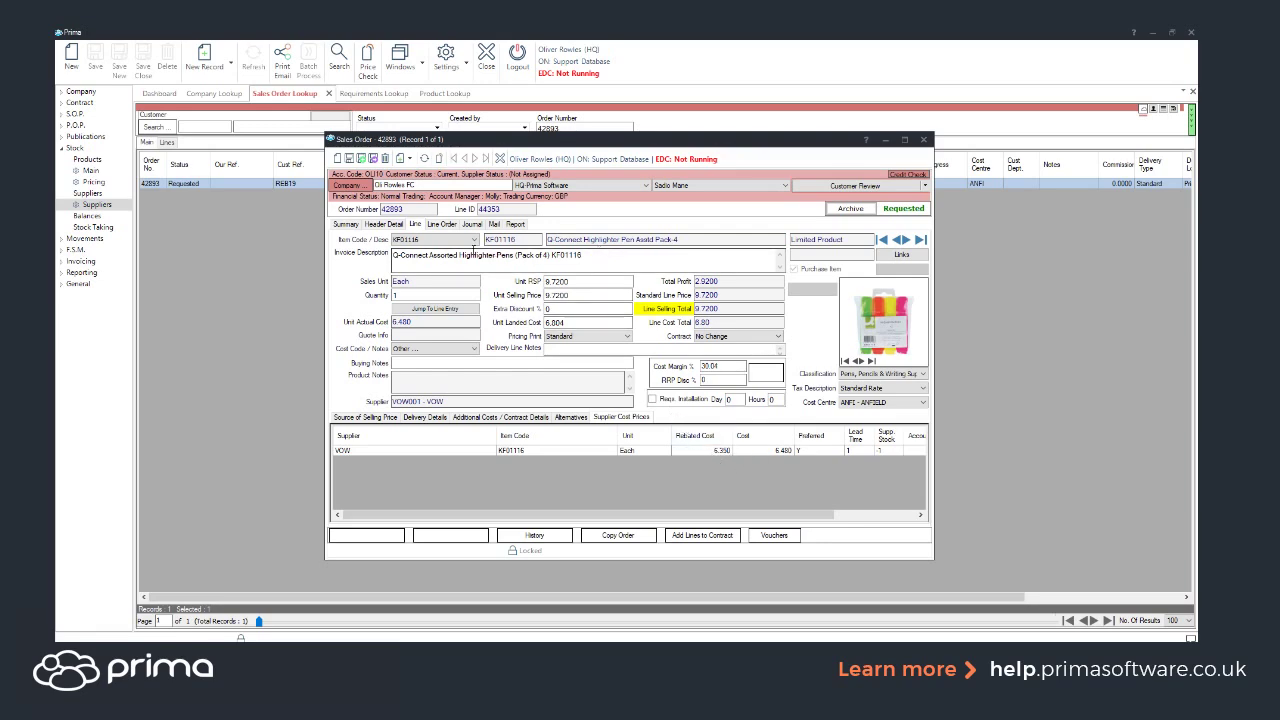
pyautogui.click(885, 143)
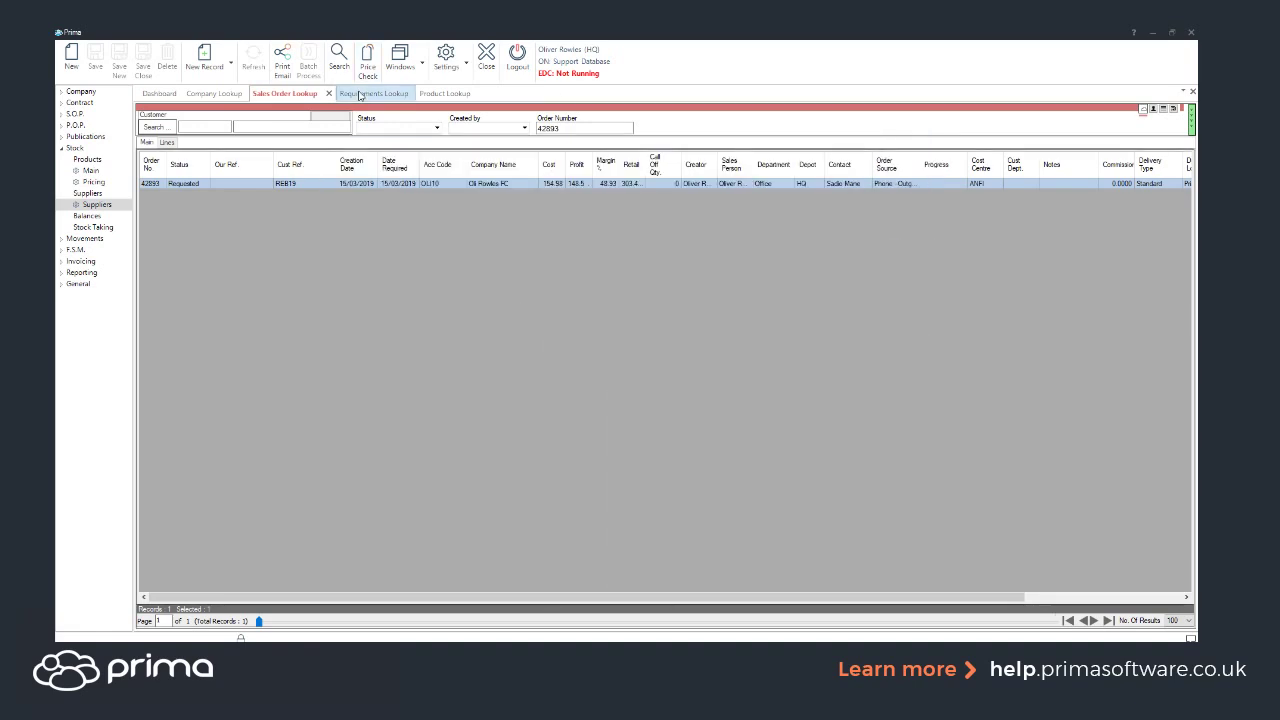
# - Select all the VOW supplier lines in the Requirements Lookup
pyautogui.click(359, 94)
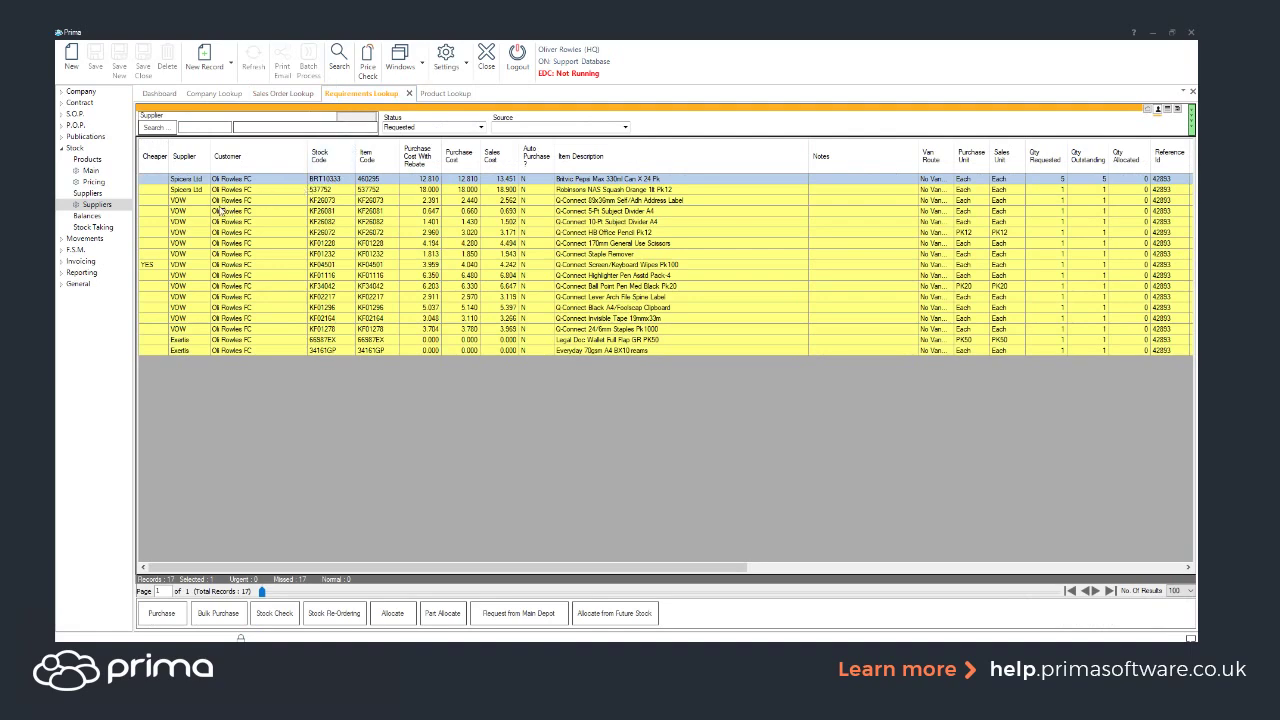
pyautogui.moveTo(205, 201); pyautogui.dragTo(205, 330)
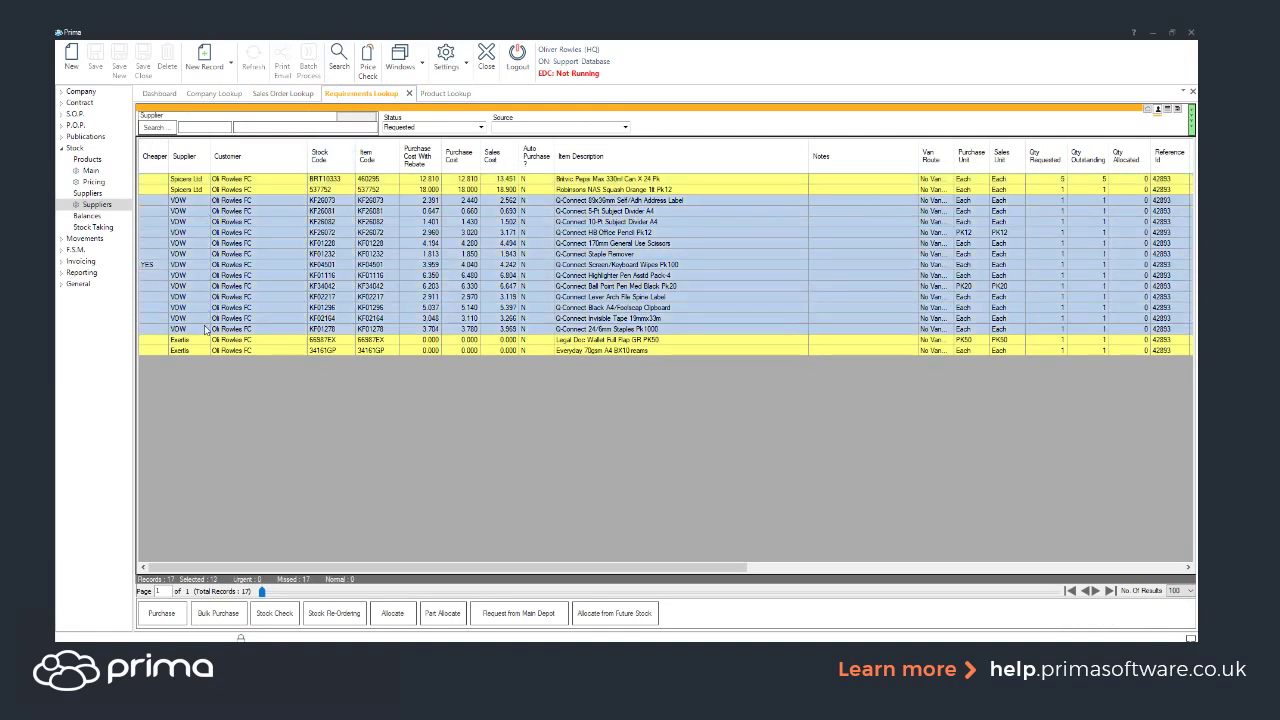